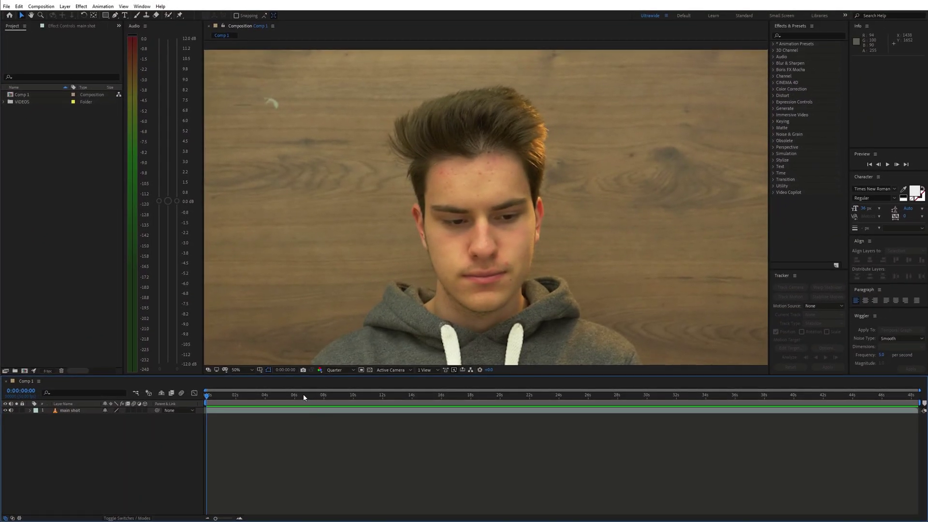
- Add a null object layer to the composition at about eight seconds
{"action": "mouse_move", "coordinate": [303, 394]}
{"action": "left_mouse_down"}
{"action": "mouse_move", "coordinate": [332, 395]}
{"action": "mouse_move", "coordinate": [322, 397]}
{"action": "left_mouse_up"}
{"action": "right_click", "coordinate": [294, 454]}
{"action": "mouse_move", "coordinate": [250, 155]}
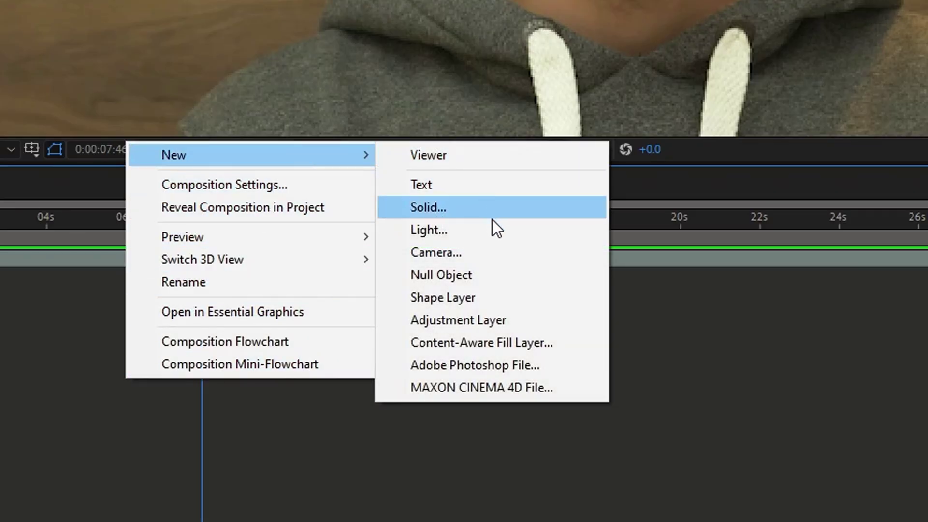
{"action": "left_click", "coordinate": [480, 280]}
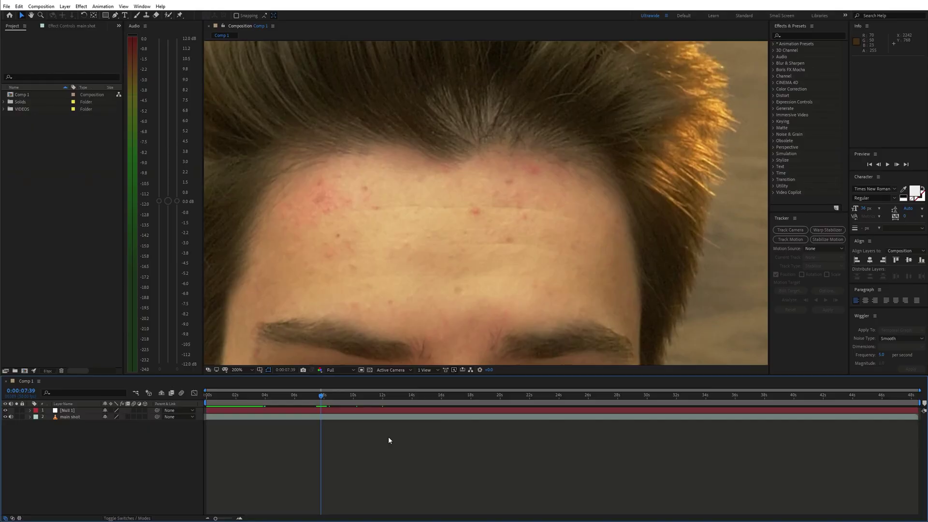
- Track the forehead point on the main shot and apply the track to Null 1
{"action": "left_click", "coordinate": [373, 418]}
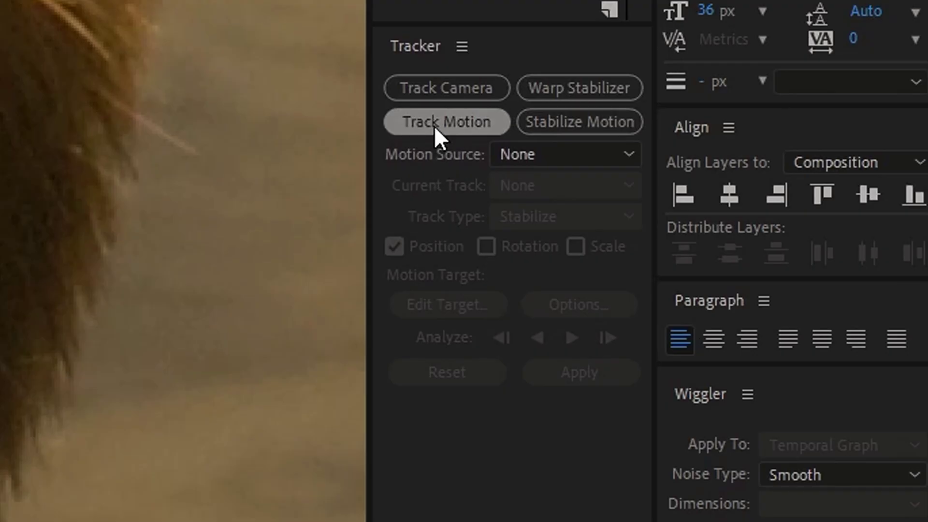
{"action": "left_click", "coordinate": [433, 124]}
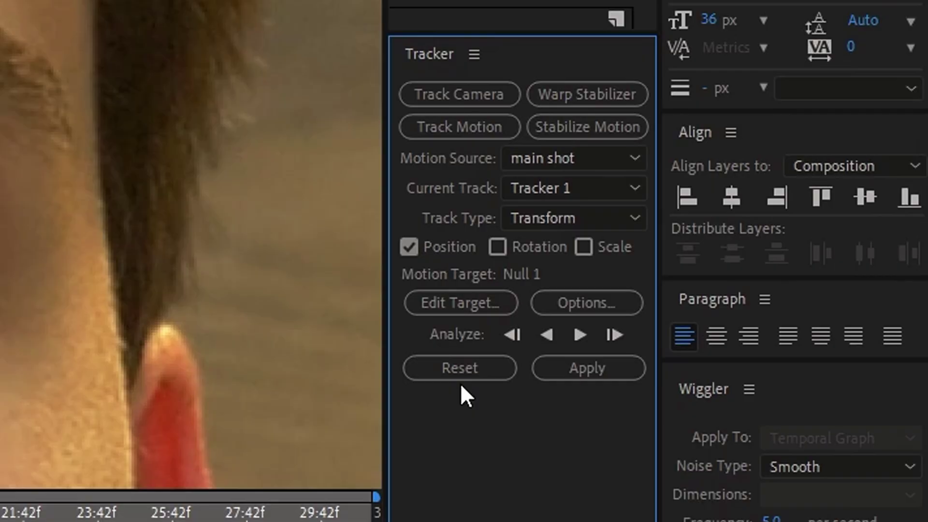
{"action": "left_click", "coordinate": [472, 304]}
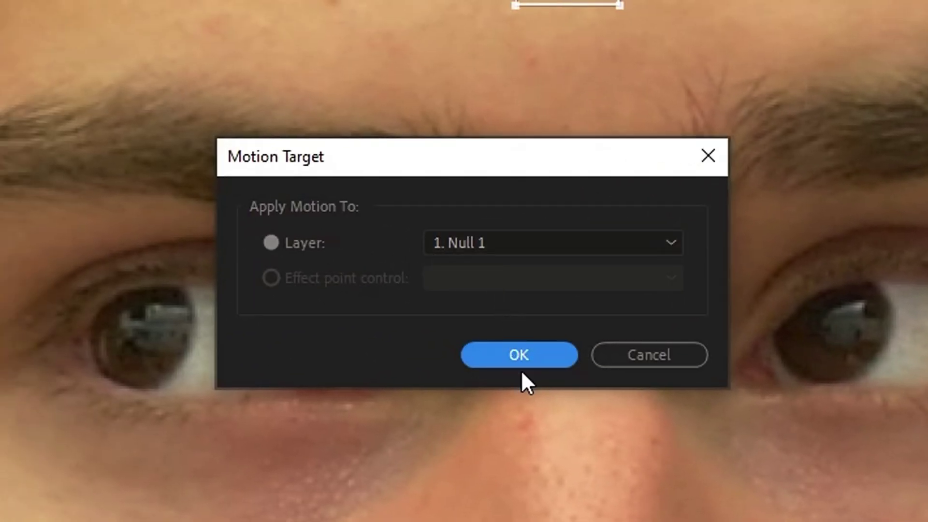
{"action": "left_click", "coordinate": [520, 360]}
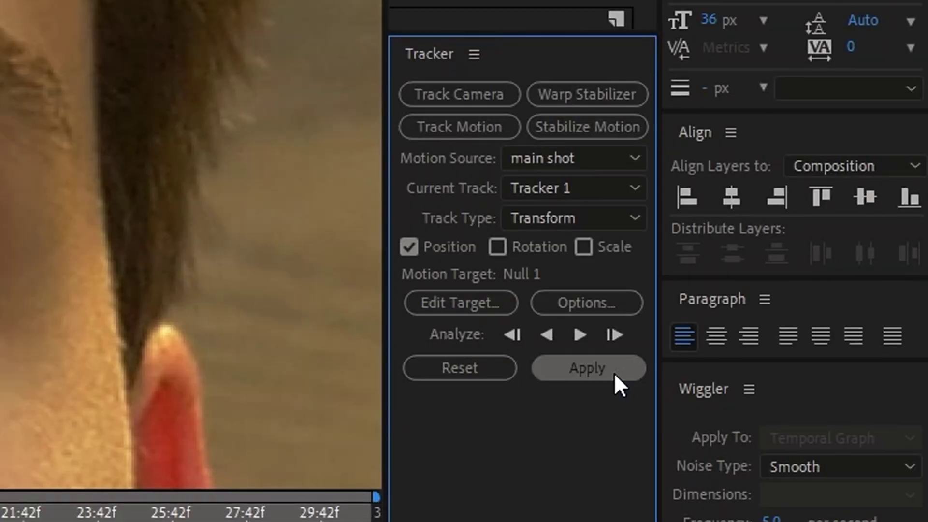
{"action": "left_click", "coordinate": [614, 372]}
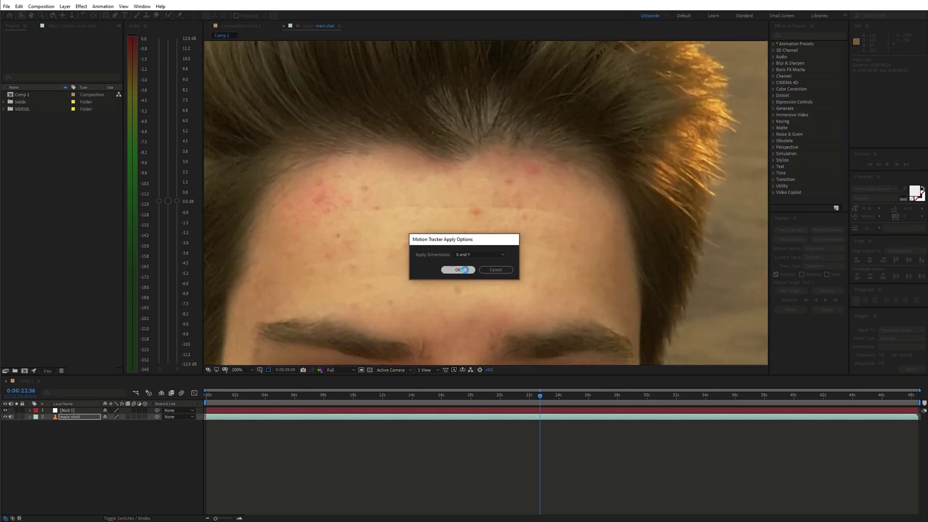
{"action": "left_click", "coordinate": [464, 269]}
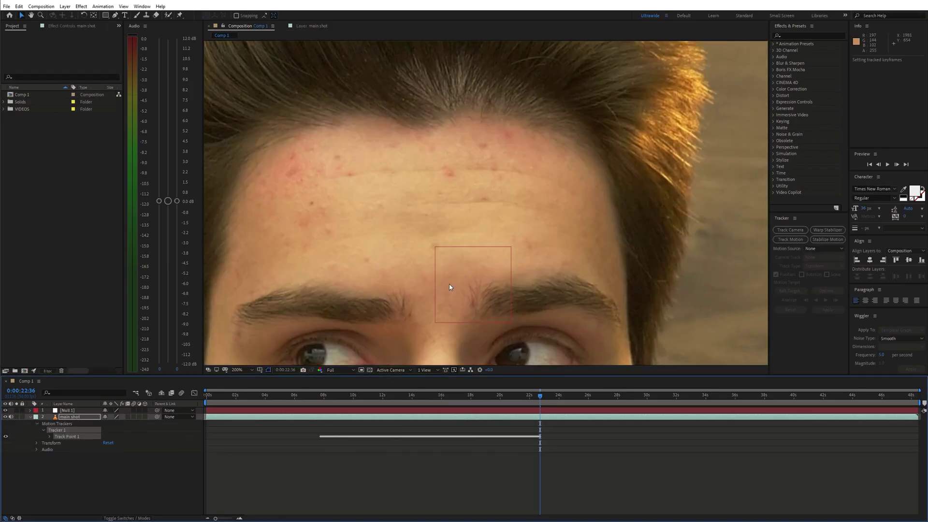
{"action": "key", "text": "shift+slash"}
- Duplicate the main shot layer and rename the copy 'face'
{"action": "left_click", "coordinate": [30, 417]}
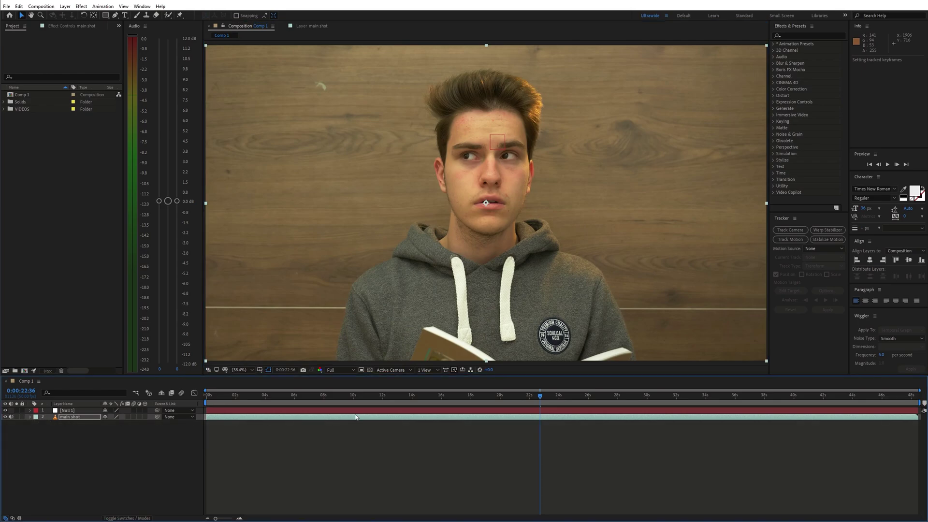
{"action": "left_click_drag", "start_coordinate": [327, 398], "coordinate": [340, 399]}
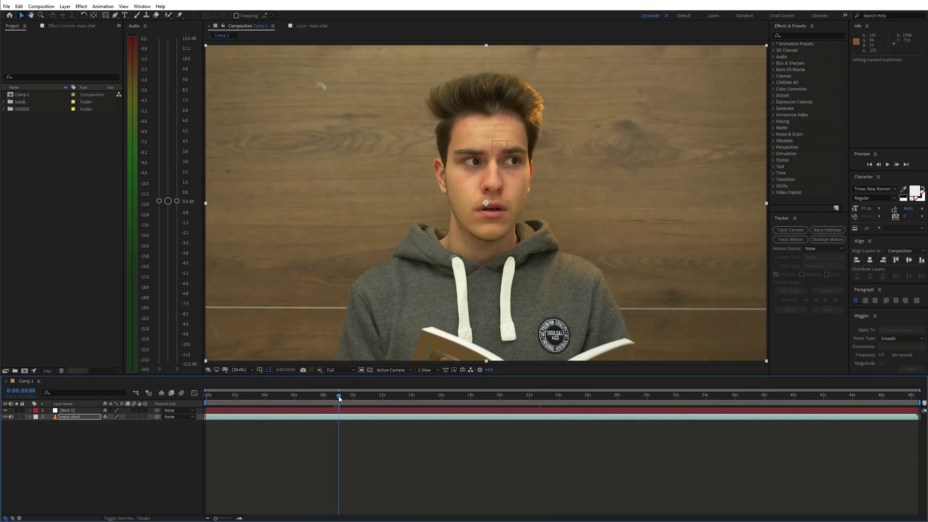
{"action": "key", "text": "ctrl+d"}
{"action": "key", "text": "Return"}
{"action": "type", "text": "face"}
{"action": "key", "text": "Return"}
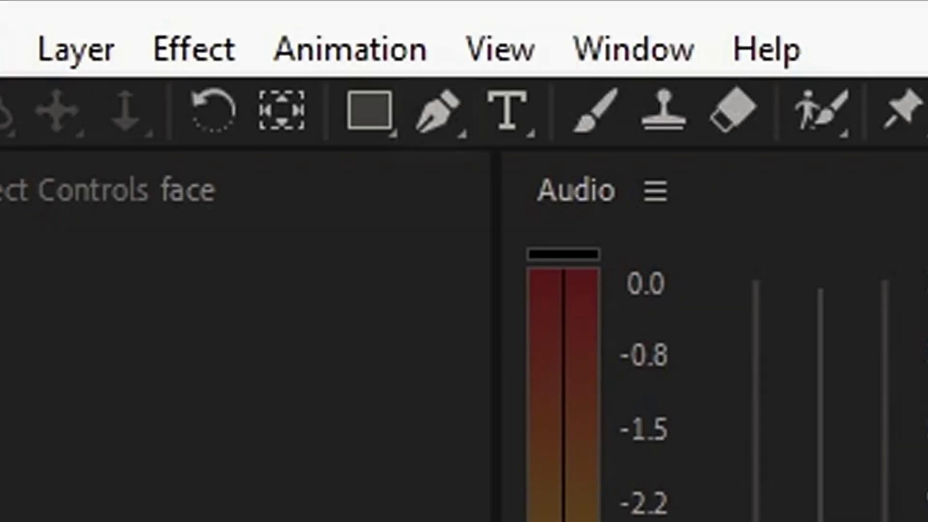
- Mask a cheek skin patch on the face layer with a 96-pixel feather
{"action": "key", "text": "g"}
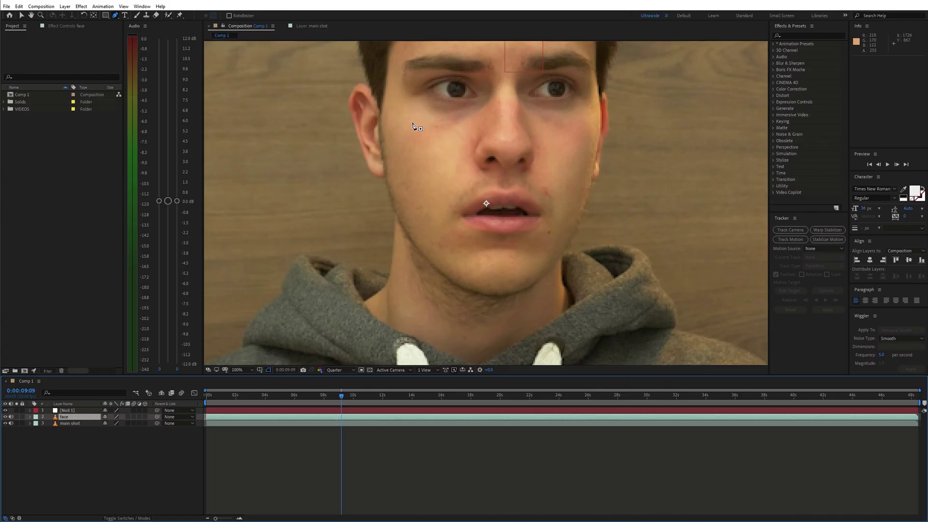
{"action": "left_click", "coordinate": [412, 118]}
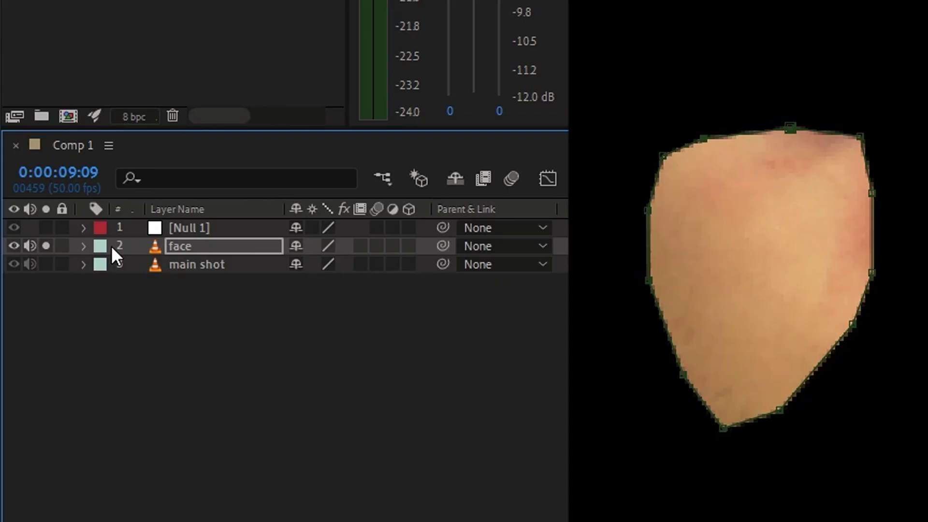
{"action": "key", "text": "m"}
{"action": "key", "text": "m"}
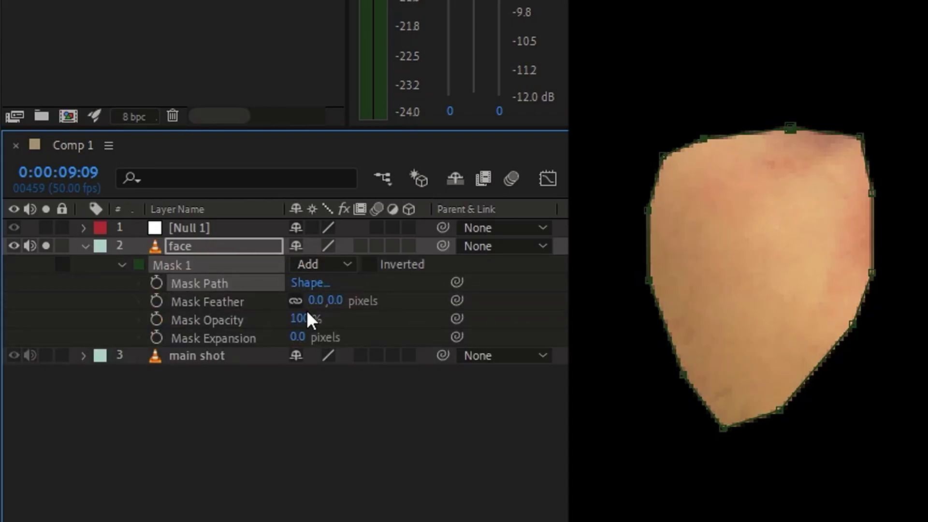
{"action": "left_click_drag", "start_coordinate": [316, 301], "coordinate": [447, 307]}
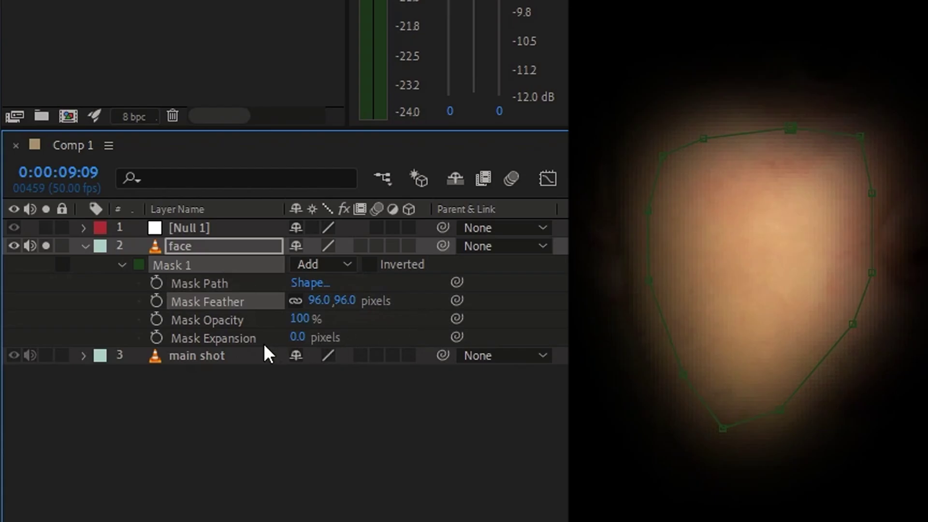
{"action": "left_click", "coordinate": [5, 423]}
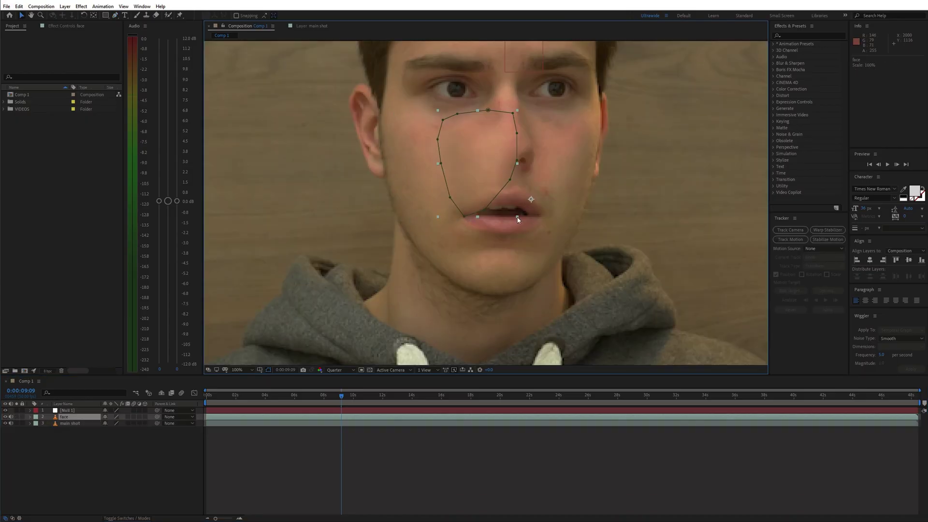
{"action": "scroll", "coordinate": [505, 177], "scroll_direction": "down", "scroll_amount": 2}
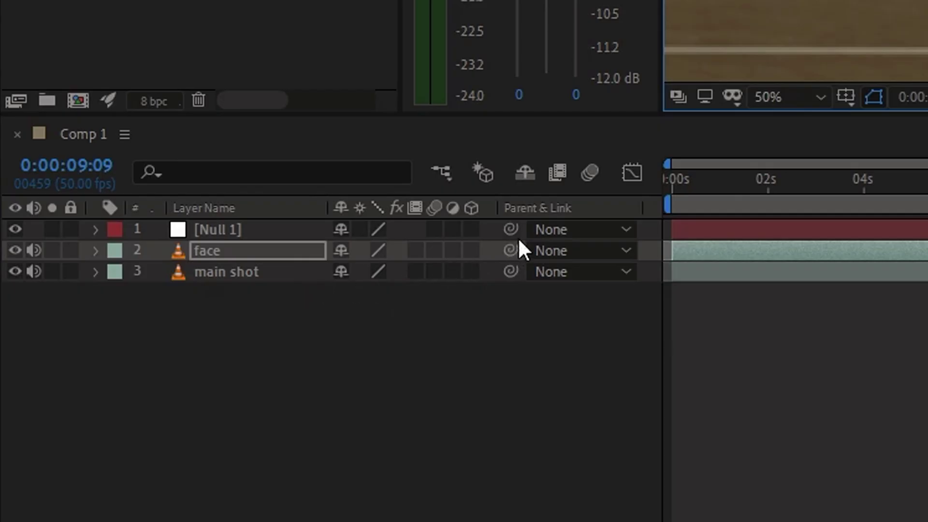
- Parent the face patch to Null 1 and freeze it on a single frame
{"action": "left_click_drag", "start_coordinate": [157, 416], "coordinate": [121, 415]}
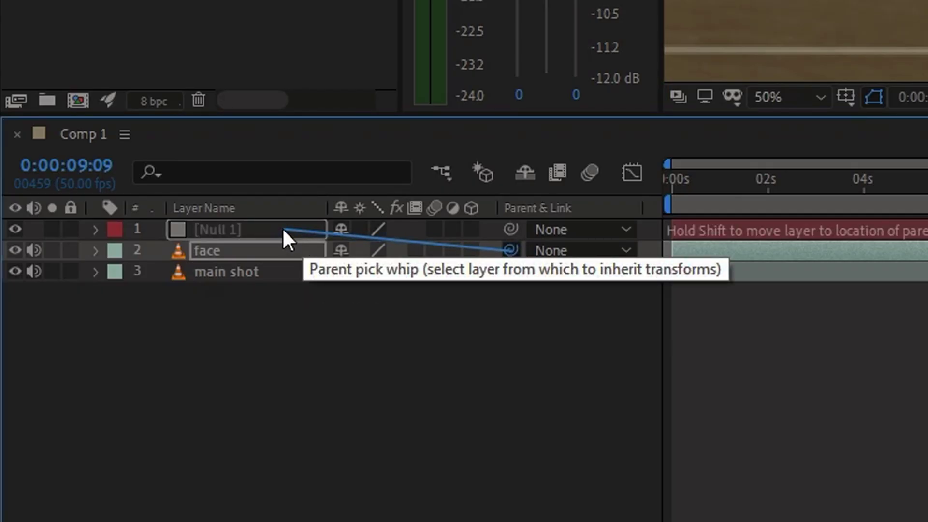
{"action": "left_click_drag", "start_coordinate": [393, 237], "coordinate": [282, 230]}
{"action": "right_click", "coordinate": [247, 250]}
{"action": "mouse_move", "coordinate": [257, 155]}
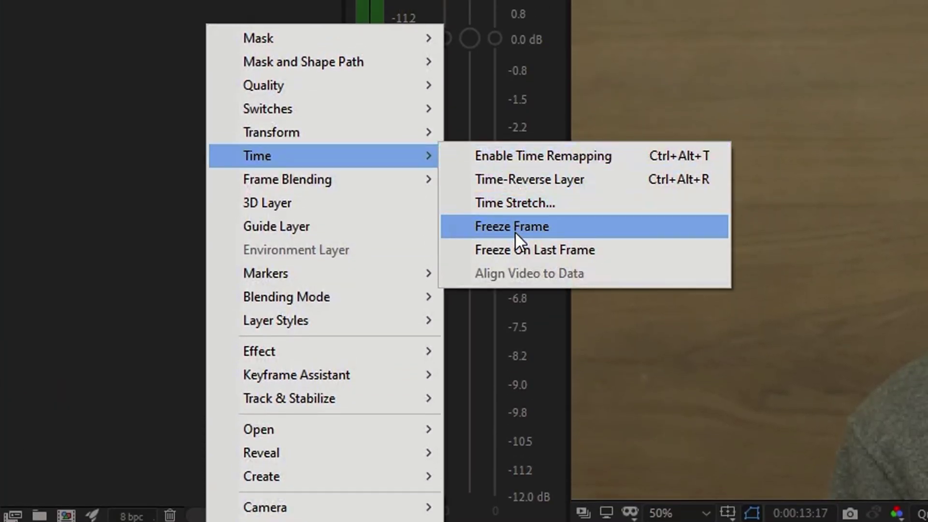
{"action": "left_click", "coordinate": [516, 232]}
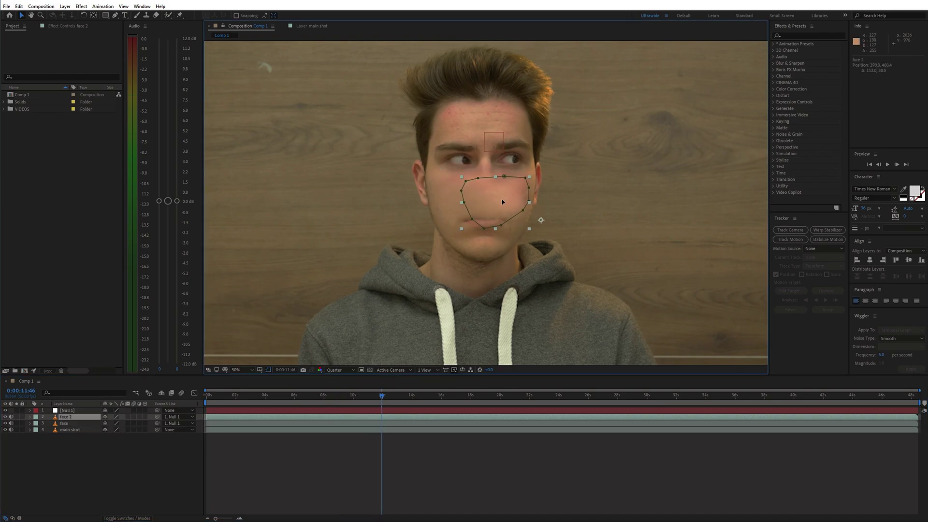
{"action": "scroll", "coordinate": [501, 198], "scroll_direction": "up", "scroll_amount": 2}
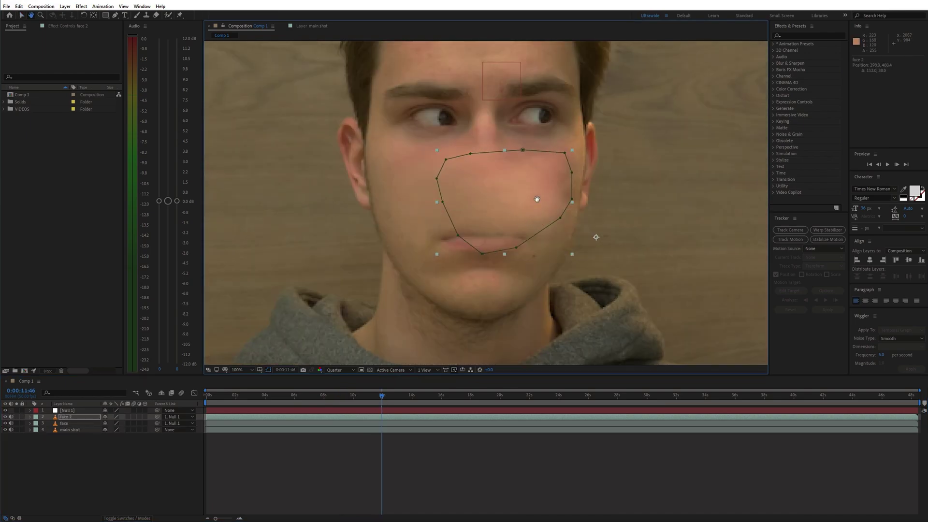
- Add rotated skin-patch copies over the face and preview the result
{"action": "key", "text": "ctrl+v"}
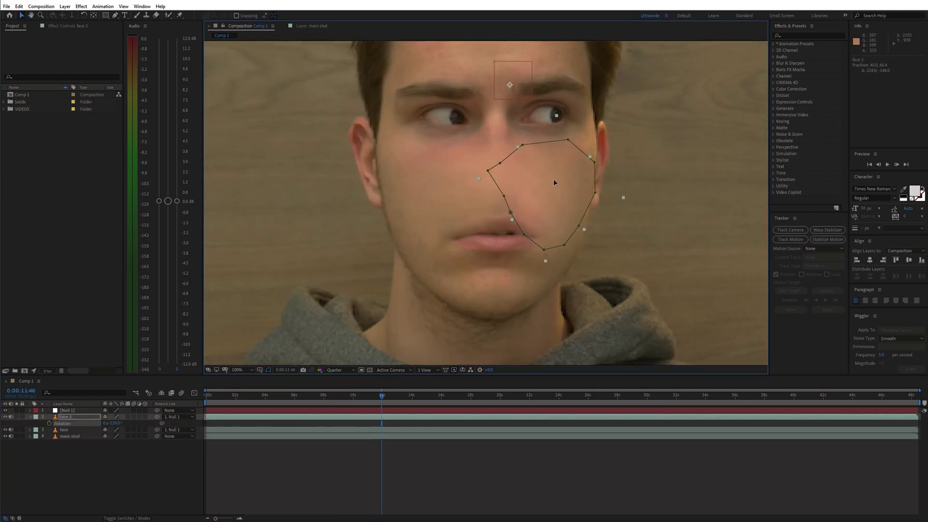
{"action": "key", "text": "space"}
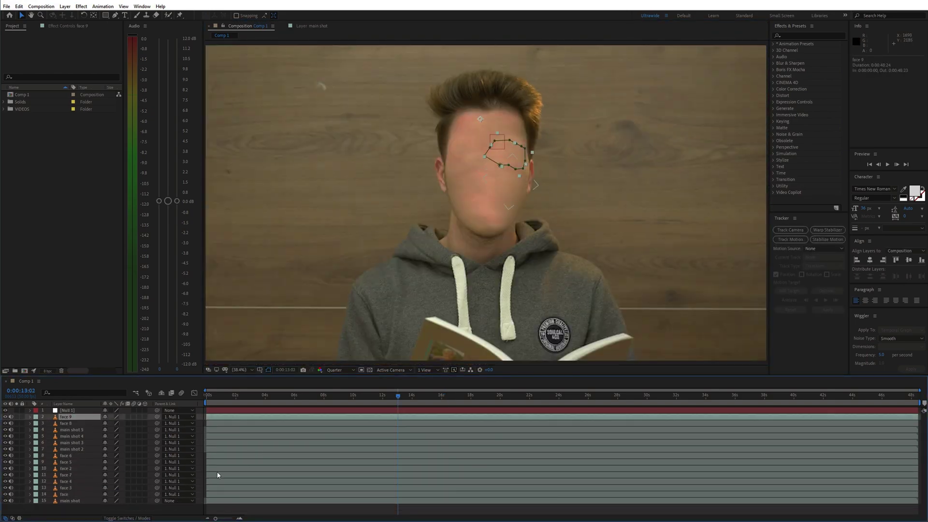
{"action": "left_click", "coordinate": [278, 518]}
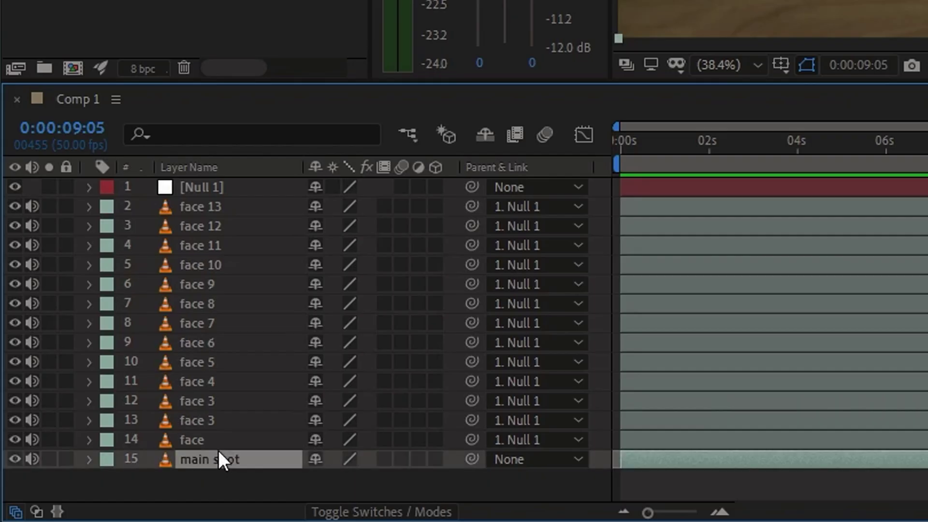
- Duplicate the main shot to layer 2, mask the eye with feathered edges, and parent it
{"action": "key", "text": "ctrl+d"}
{"action": "left_click_drag", "start_coordinate": [219, 452], "coordinate": [233, 193]}
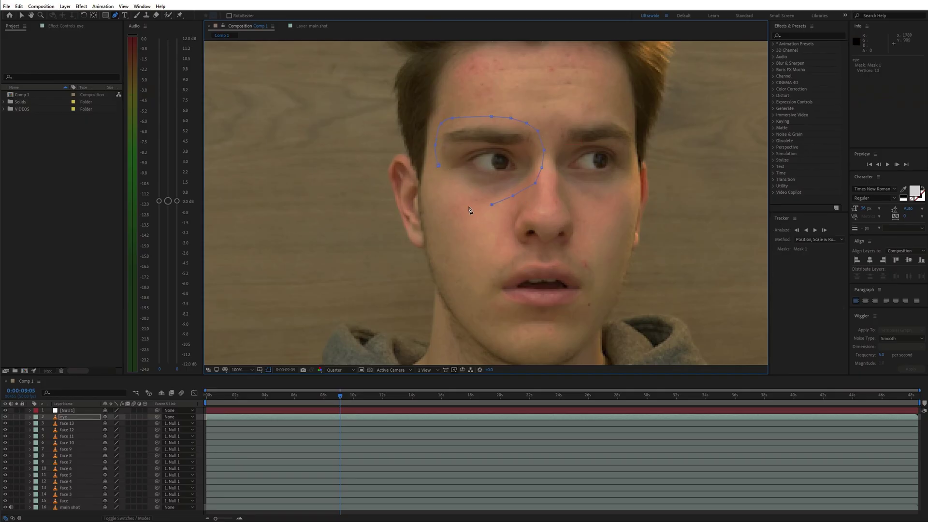
{"action": "left_click", "coordinate": [436, 165]}
{"action": "left_click_drag", "start_coordinate": [113, 436], "coordinate": [135, 436]}
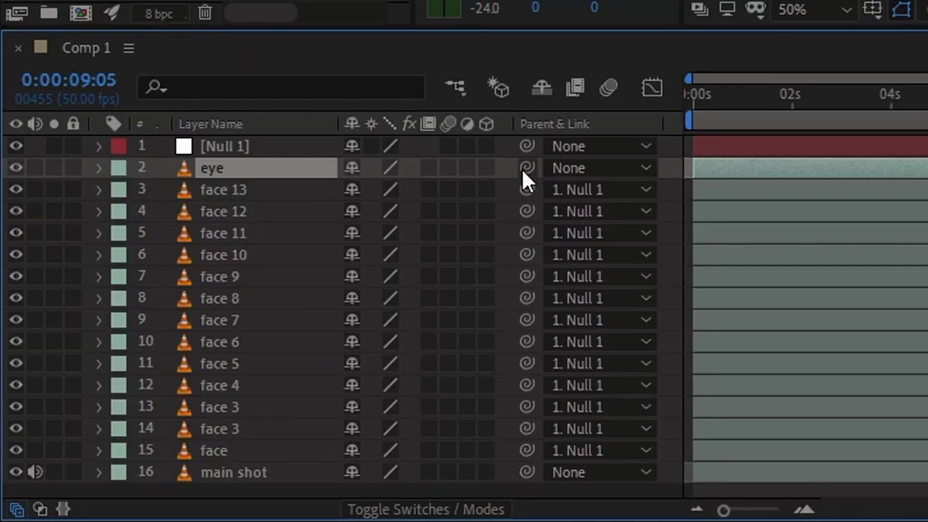
{"action": "left_click_drag", "start_coordinate": [526, 167], "coordinate": [385, 169]}
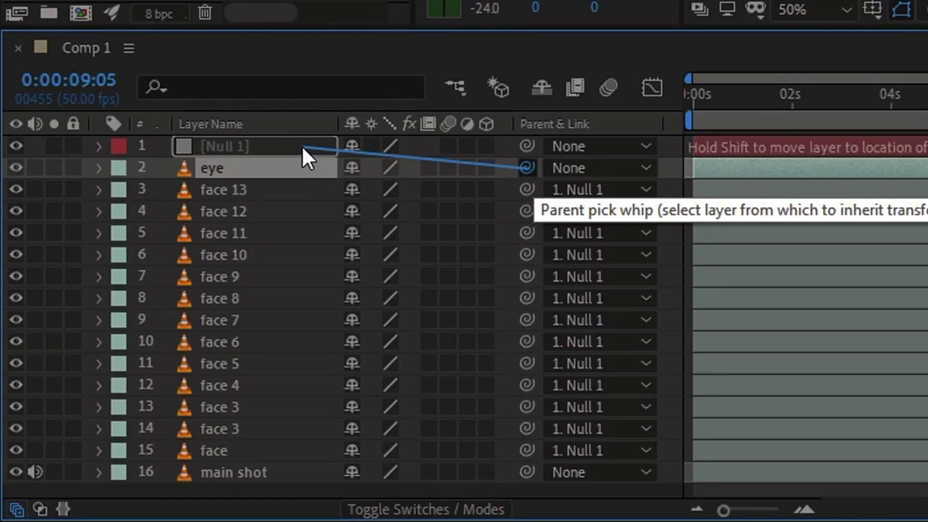
- Parent the eye layer to Null 1 and preview it enlarged
{"action": "left_click_drag", "start_coordinate": [302, 146], "coordinate": [305, 146]}
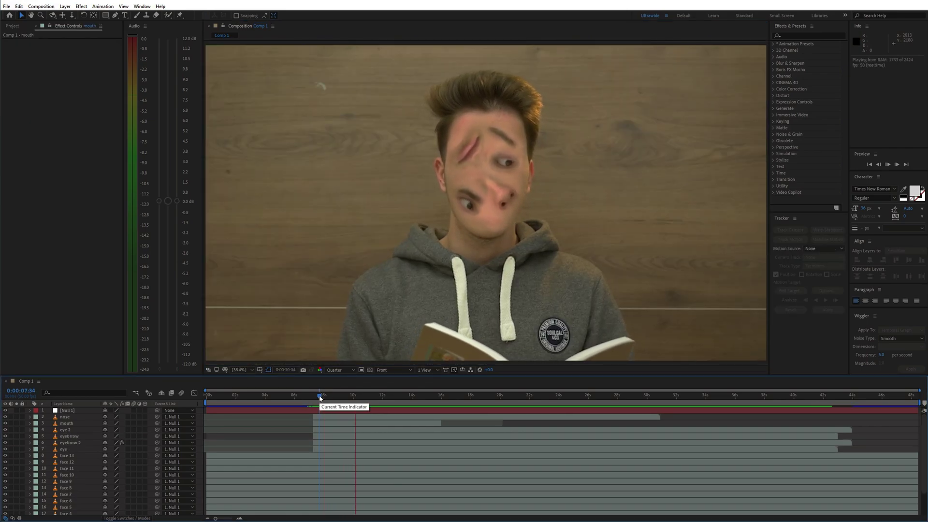
{"action": "key", "text": "period"}
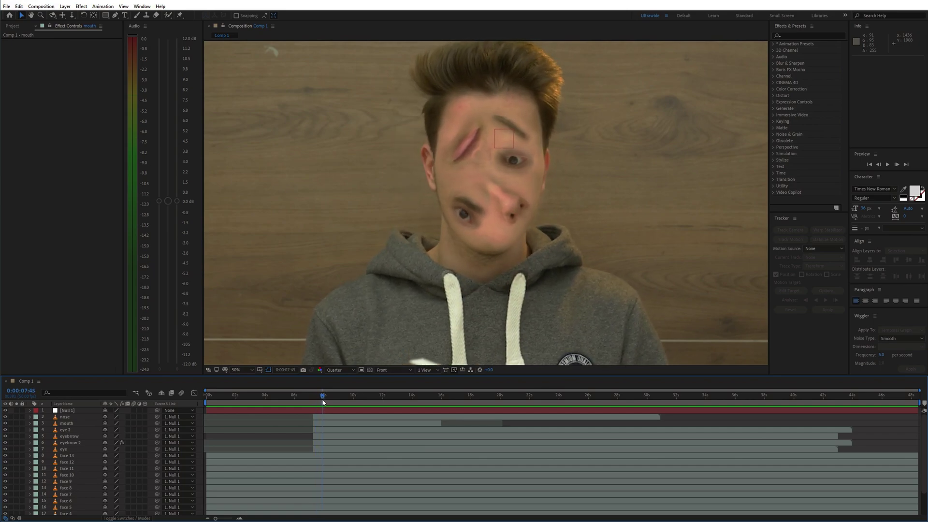
{"action": "left_click", "coordinate": [66, 429]}
{"action": "left_click", "coordinate": [64, 448], "text": "shift"}
{"action": "scroll", "coordinate": [75, 442], "scroll_direction": "down", "scroll_amount": 1}
- Pre-compose layers face 13 through face into a composition named 'face' and show its Position
{"action": "left_click", "coordinate": [74, 437]}
{"action": "scroll", "coordinate": [82, 450], "scroll_direction": "down", "scroll_amount": 1}
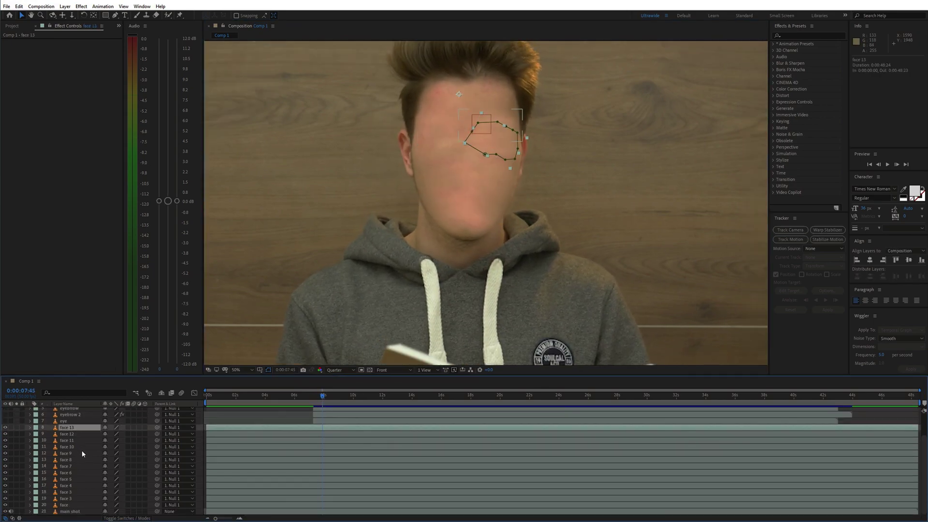
{"action": "left_click", "coordinate": [71, 505], "text": "shift"}
{"action": "right_click", "coordinate": [71, 506]}
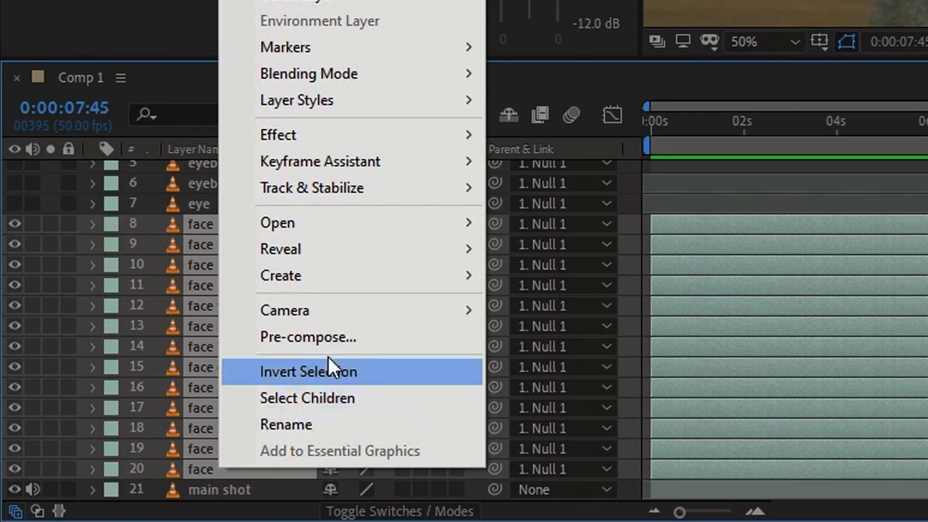
{"action": "left_click", "coordinate": [335, 338]}
{"action": "type", "text": "face"}
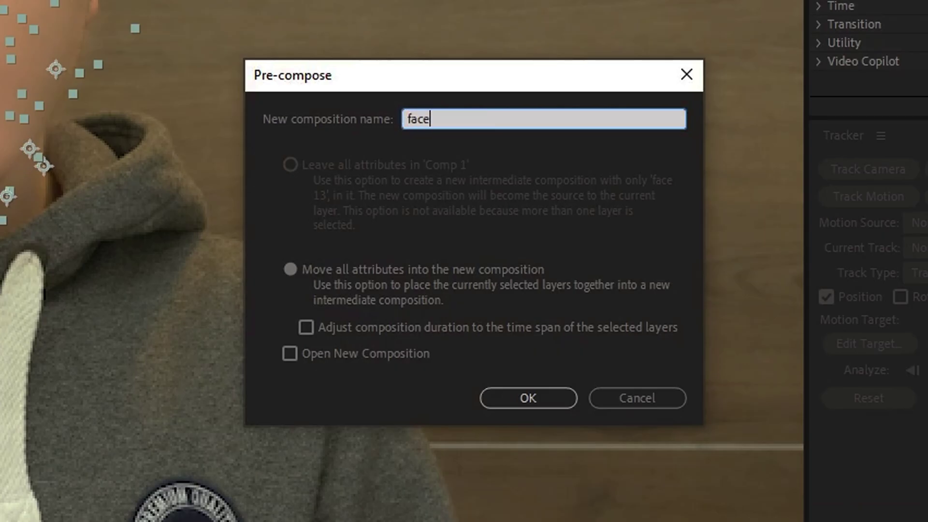
{"action": "key", "text": "Return"}
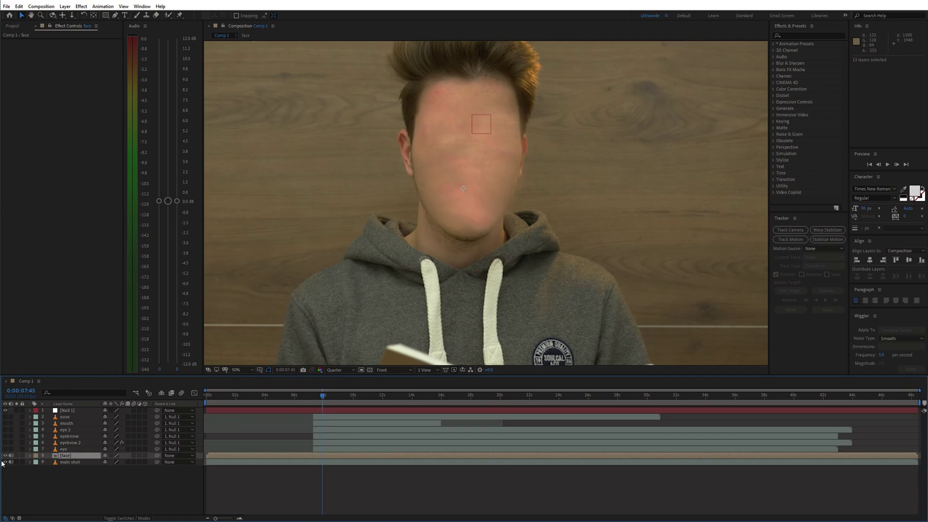
{"action": "key", "text": "p"}
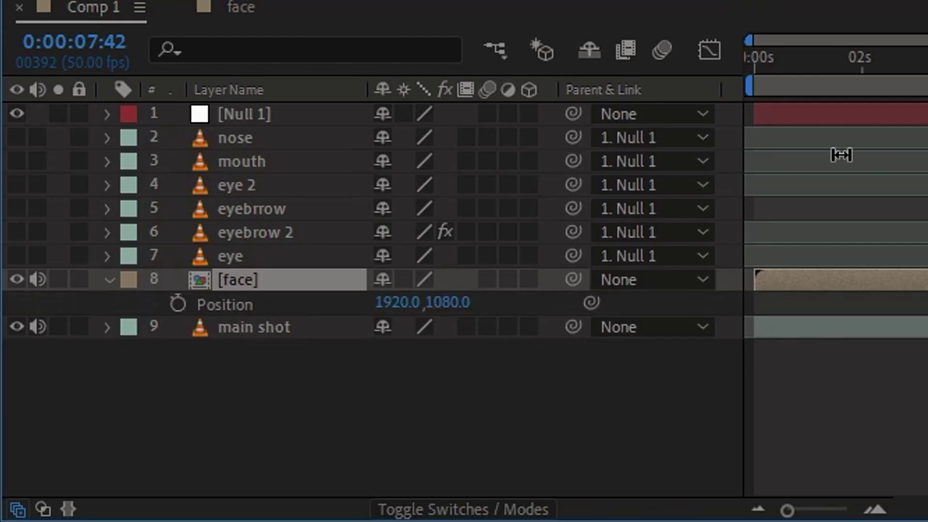
- Preview the face patch following the head and check a later frame
{"action": "left_click", "coordinate": [168, 296]}
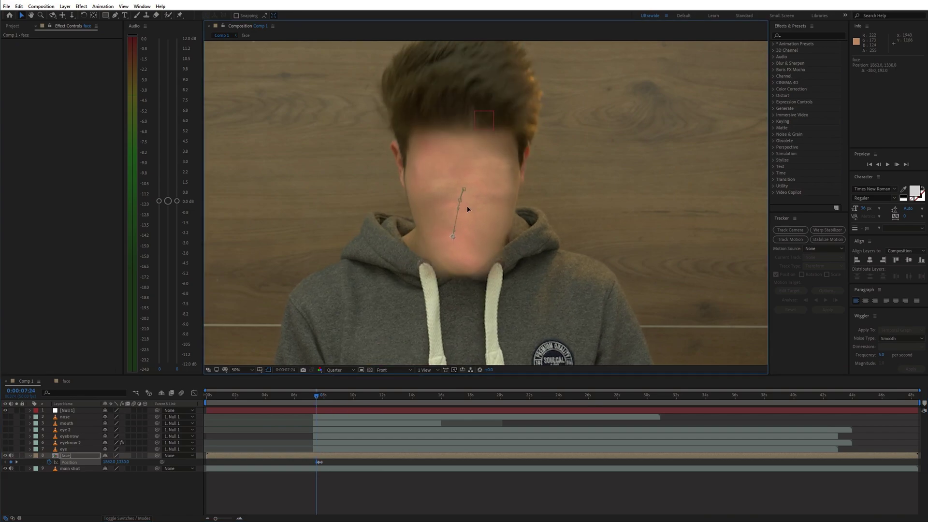
{"action": "key", "text": "space"}
{"action": "left_click", "coordinate": [476, 172]}
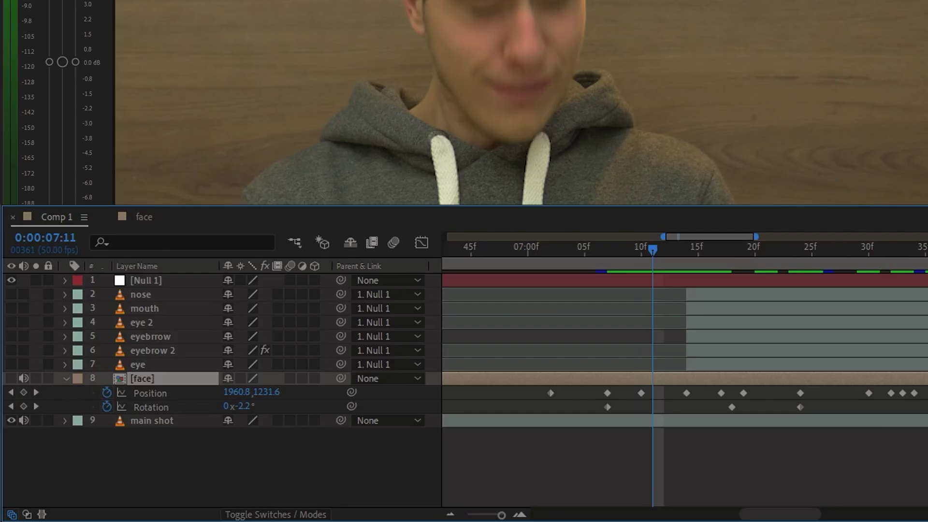
- Keyframe the face layer's opacity from 0% at 07:11 to 100% at 07:18
{"action": "key", "text": "shift+t"}
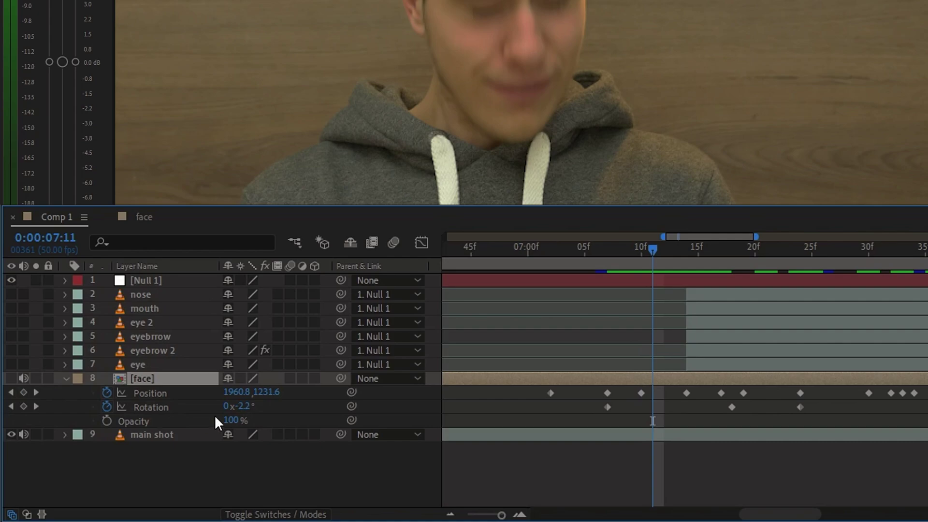
{"action": "type", "text": "0"}
{"action": "left_click", "coordinate": [107, 420]}
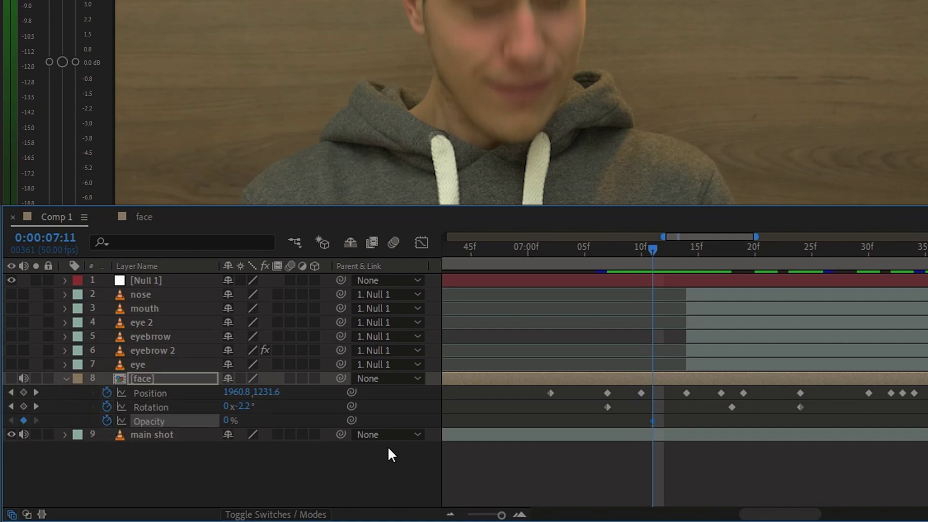
{"action": "key", "text": "Page_Down"}
{"action": "key", "text": "Page_Down"}
{"action": "key", "text": "Page_Down"}
{"action": "key", "text": "Page_Down"}
{"action": "key", "text": "Page_Down"}
{"action": "key", "text": "Page_Down"}
{"action": "key", "text": "Page_Down"}
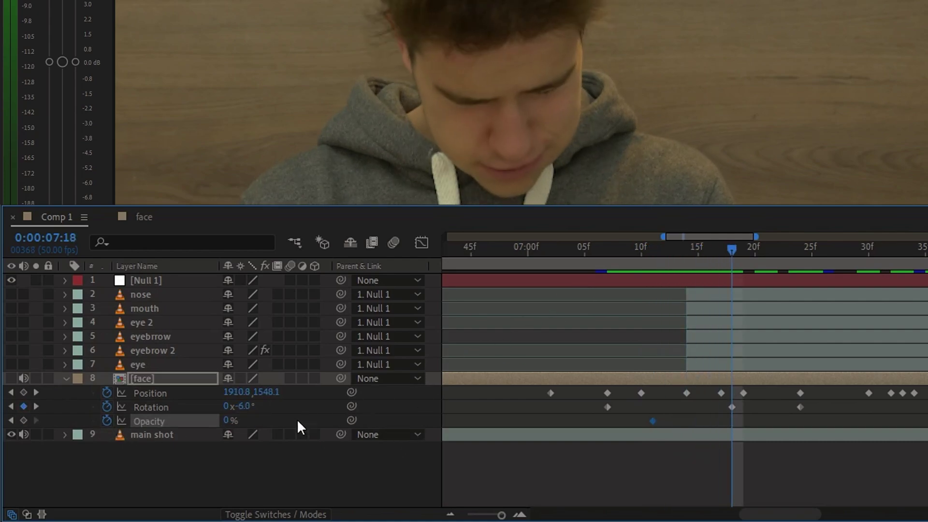
{"action": "type", "text": "0"}
{"action": "left_click", "coordinate": [243, 479]}
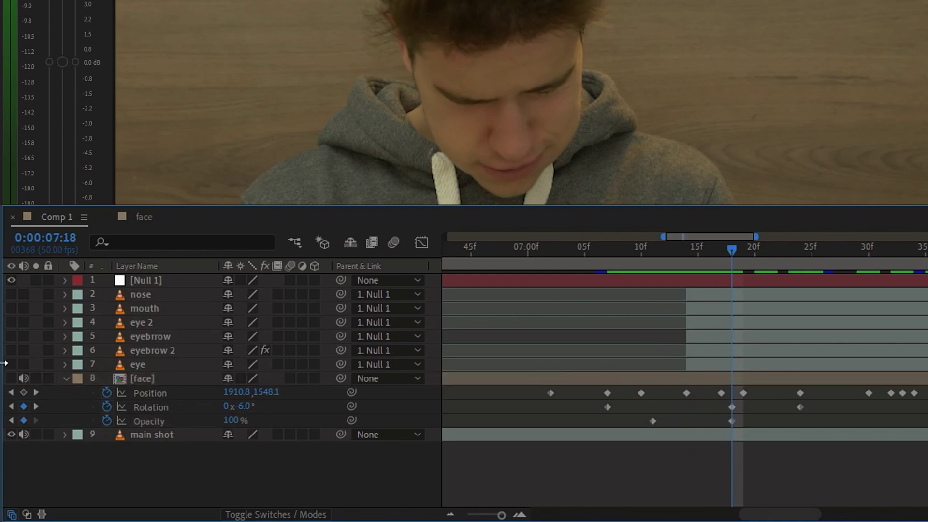
{"action": "left_click", "coordinate": [11, 378]}
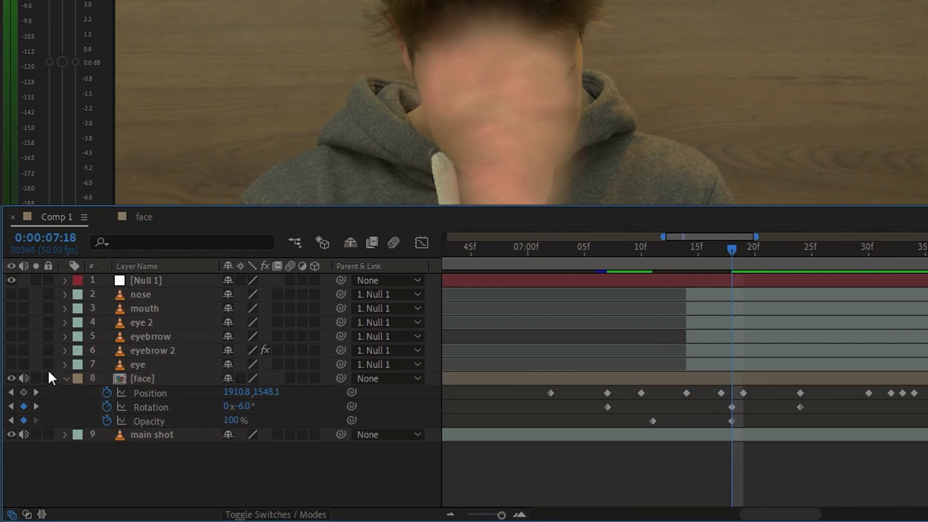
{"action": "key", "text": "Page_Up"}
{"action": "key", "text": "Page_Up"}
{"action": "key", "text": "Page_Up"}
{"action": "key", "text": "Page_Up"}
{"action": "key", "text": "Page_Up"}
{"action": "key", "text": "Page_Up"}
{"action": "key", "text": "Page_Up"}
{"action": "key", "text": "Page_Up"}
{"action": "key", "text": "Page_Up"}
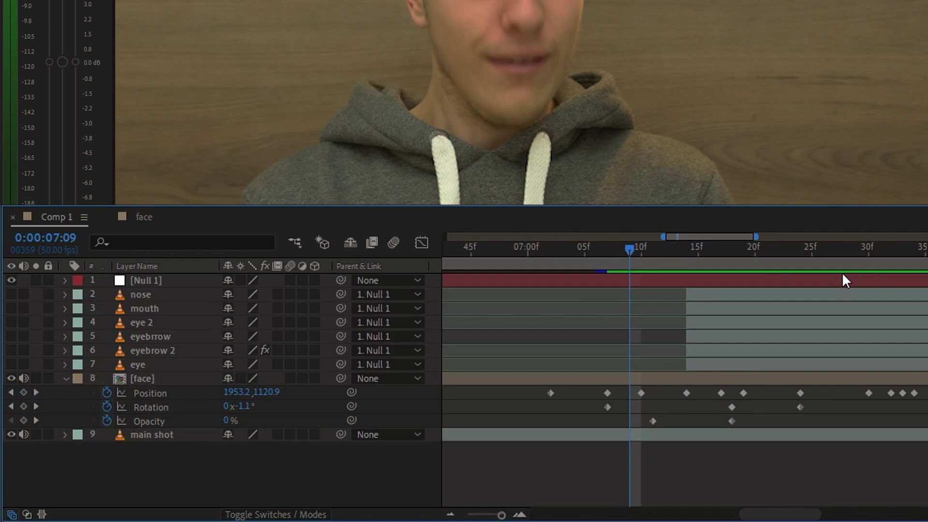
{"action": "key", "text": "Page_Down"}
{"action": "key", "text": "Page_Down"}
{"action": "key", "text": "Page_Down"}
{"action": "key", "text": "Page_Down"}
{"action": "key", "text": "Page_Down"}
{"action": "key", "text": "Page_Down"}
{"action": "key", "text": "Page_Down"}
{"action": "key", "text": "Page_Down"}
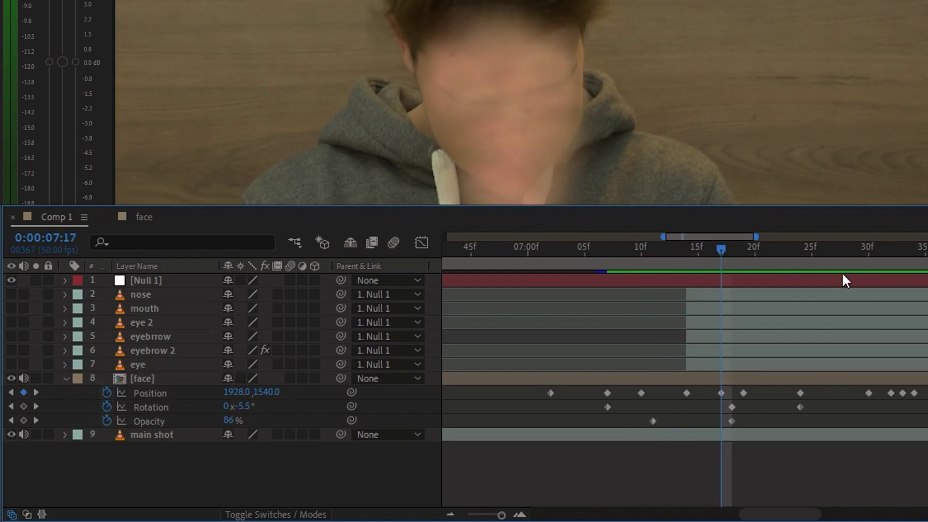
{"action": "key", "text": "Page_Down"}
{"action": "key", "text": "Page_Down"}
{"action": "key", "text": "Page_Down"}
{"action": "key", "text": "Page_Down"}
{"action": "key", "text": "Page_Down"}
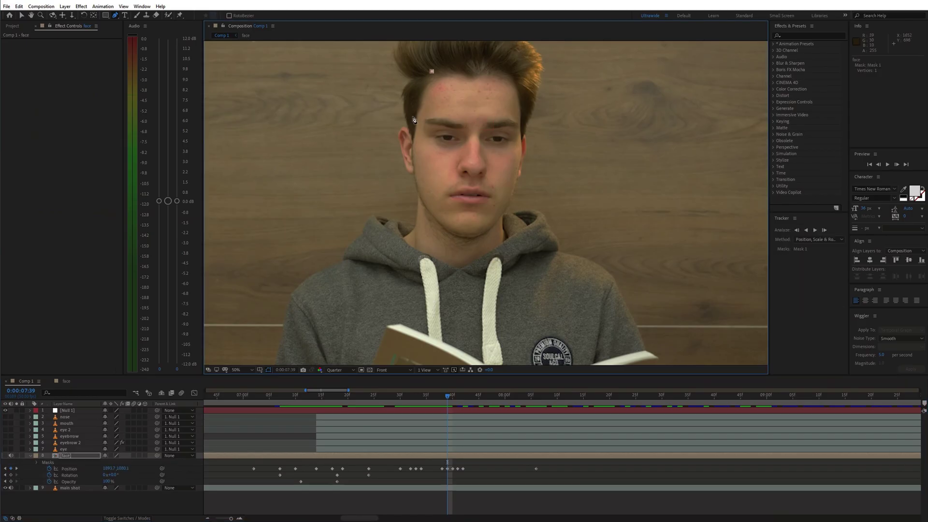
- Step through the face patch's Mask 1 keyframes, then search effects for Curves
{"action": "key", "text": "j"}
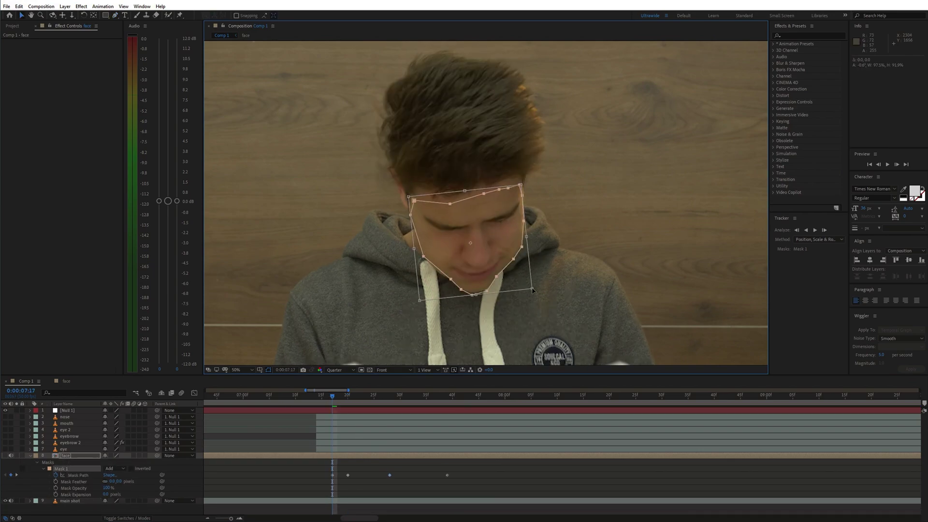
{"action": "key", "text": "j"}
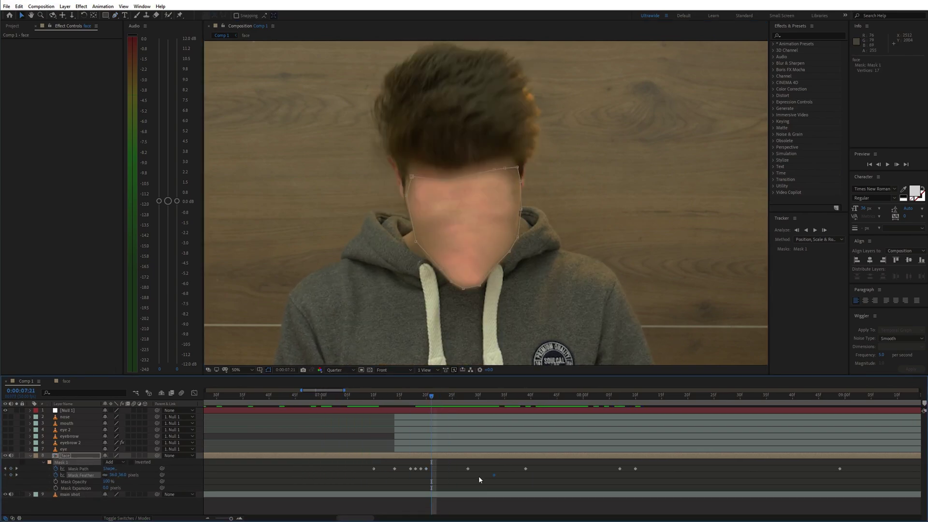
{"action": "left_click", "coordinate": [489, 405]}
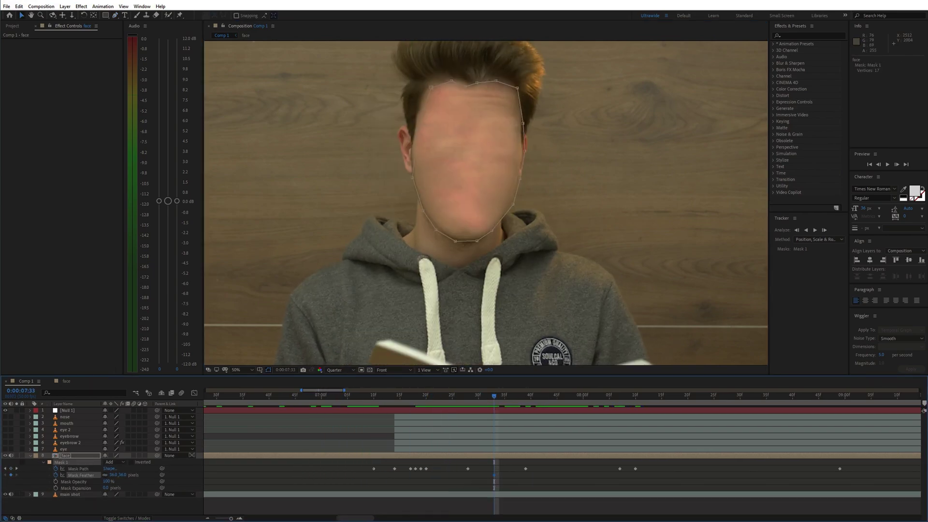
{"action": "key", "text": "ctrl+space"}
{"action": "type", "text": "c"}
{"action": "type", "text": "urves"}
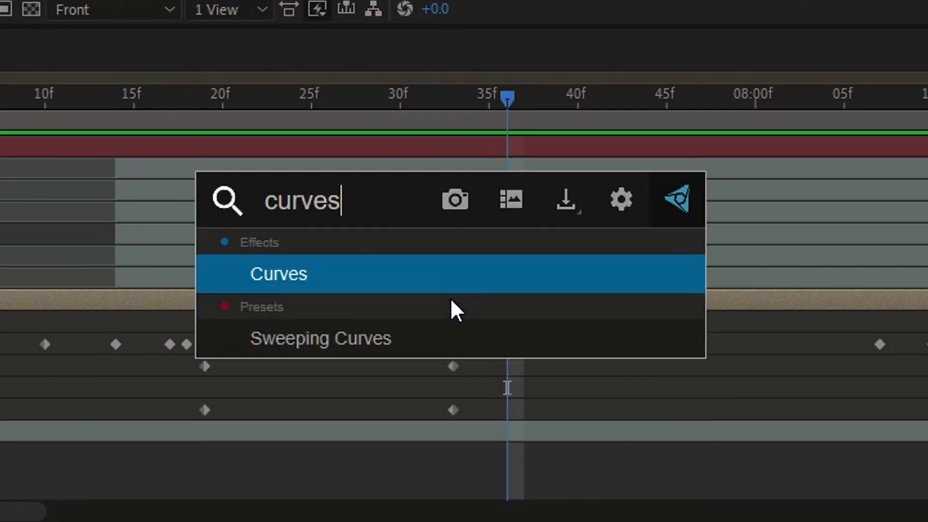
- Apply Curves to the face patch and pull its top-right point down to darken it
{"action": "key", "text": "Return"}
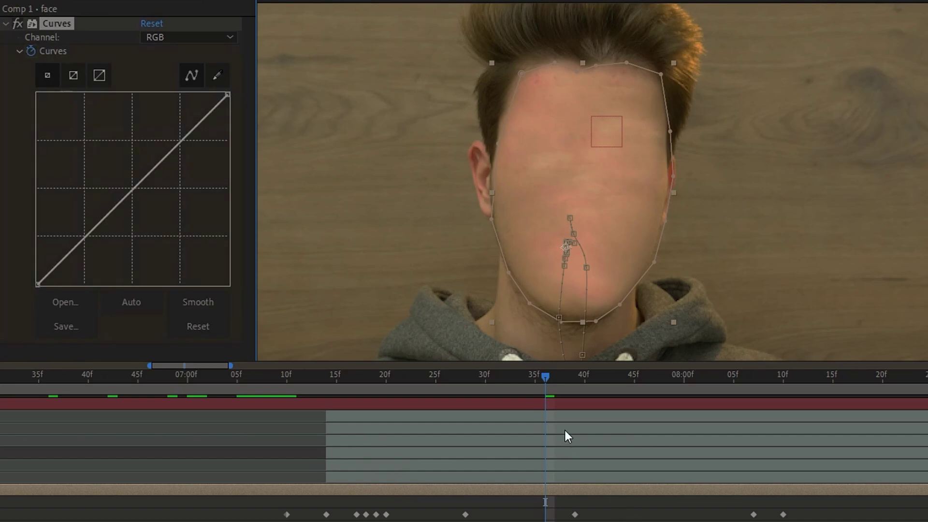
{"action": "left_click_drag", "start_coordinate": [539, 377], "coordinate": [386, 377]}
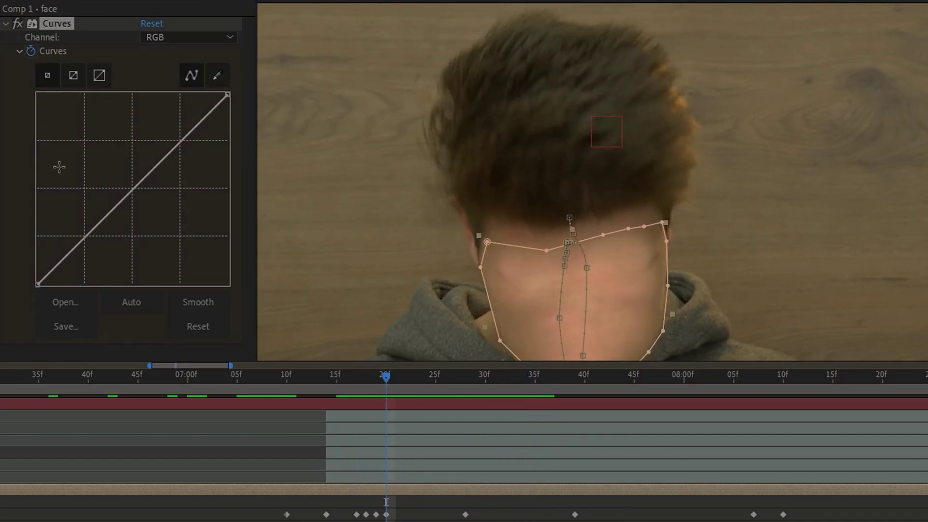
{"action": "left_click_drag", "start_coordinate": [181, 141], "coordinate": [182, 162]}
{"action": "left_click_drag", "start_coordinate": [227, 94], "coordinate": [244, 120]}
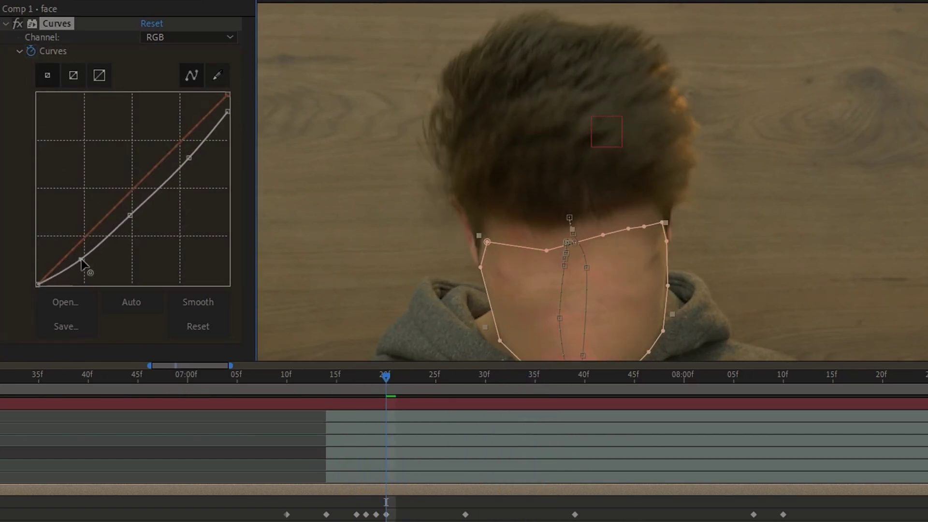
{"action": "left_click_drag", "start_coordinate": [373, 395], "coordinate": [522, 397]}
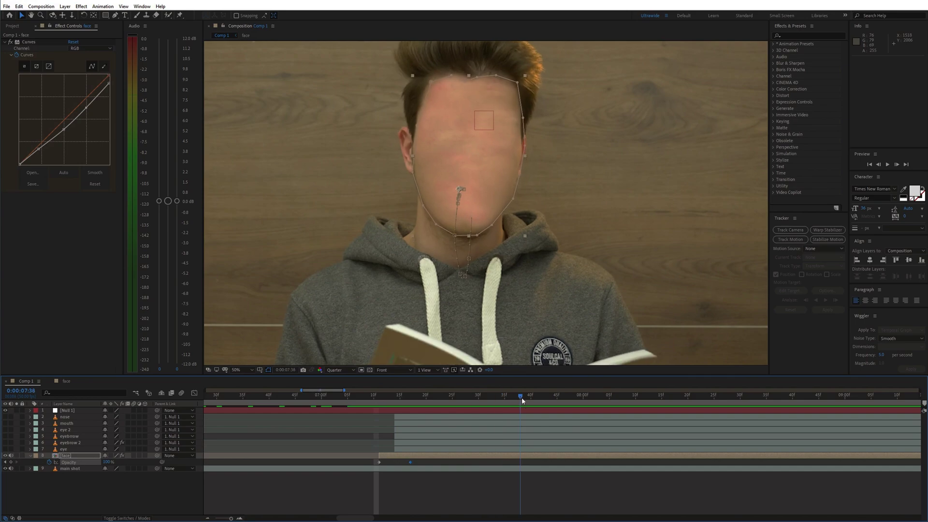
{"action": "left_click", "coordinate": [295, 497]}
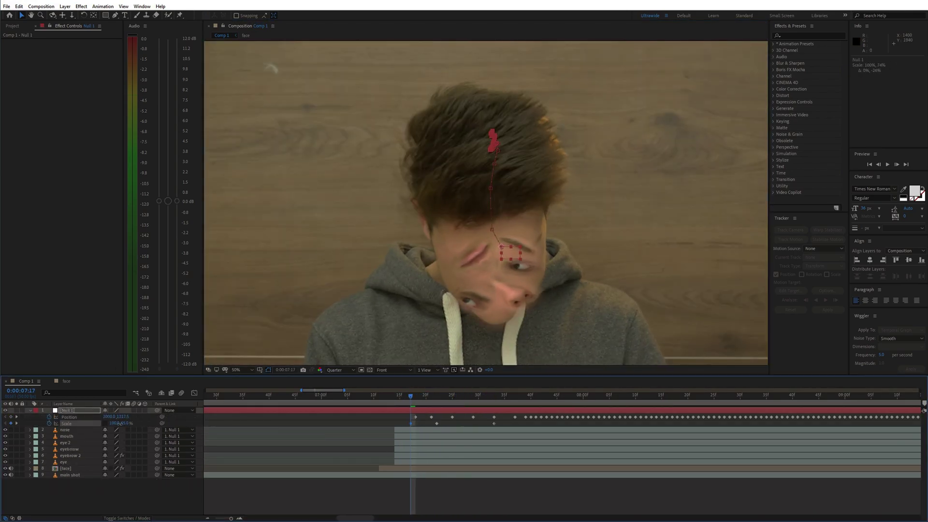
- Move the eye lower on the head and show its Opacity for the 07:14–07:17 fade
{"action": "key", "text": "u"}
{"action": "left_click_drag", "start_coordinate": [494, 405], "coordinate": [406, 394]}
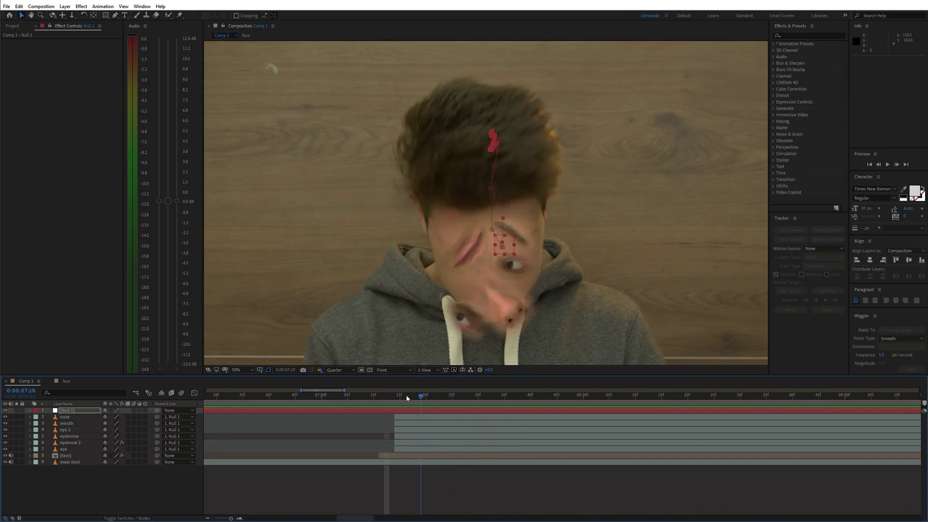
{"action": "key", "text": "u"}
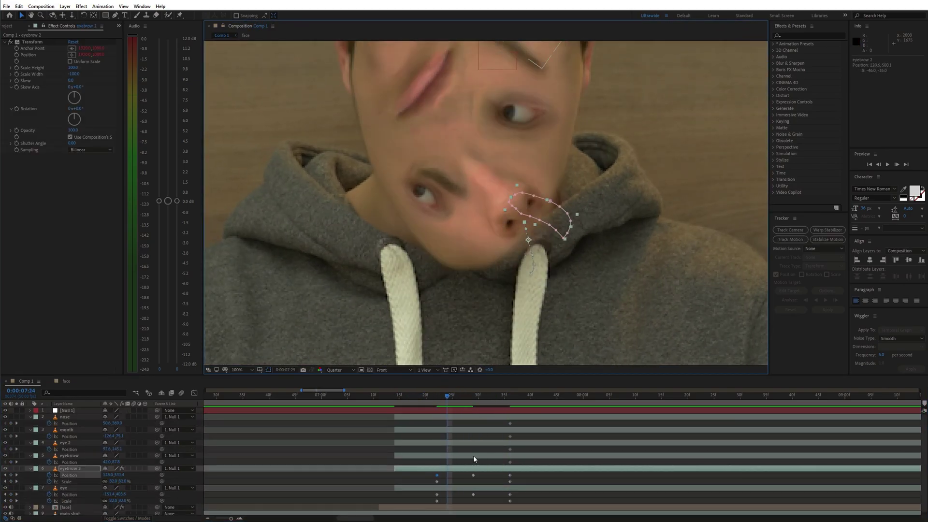
{"action": "left_click_drag", "start_coordinate": [437, 170], "coordinate": [439, 241]}
{"action": "left_click_drag", "start_coordinate": [432, 396], "coordinate": [410, 397]}
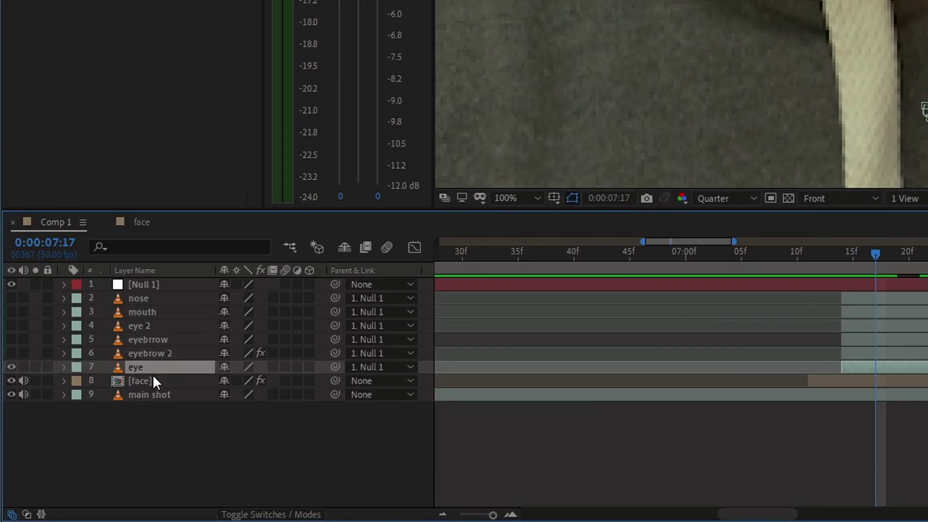
{"action": "key", "text": "t"}
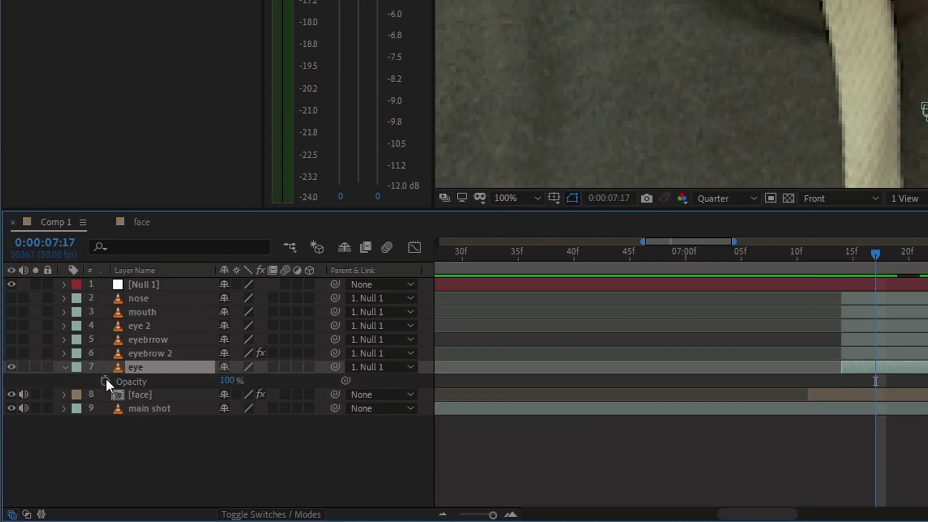
{"action": "key", "text": "Page_Up"}
{"action": "key", "text": "Page_Up"}
{"action": "key", "text": "Page_Up"}
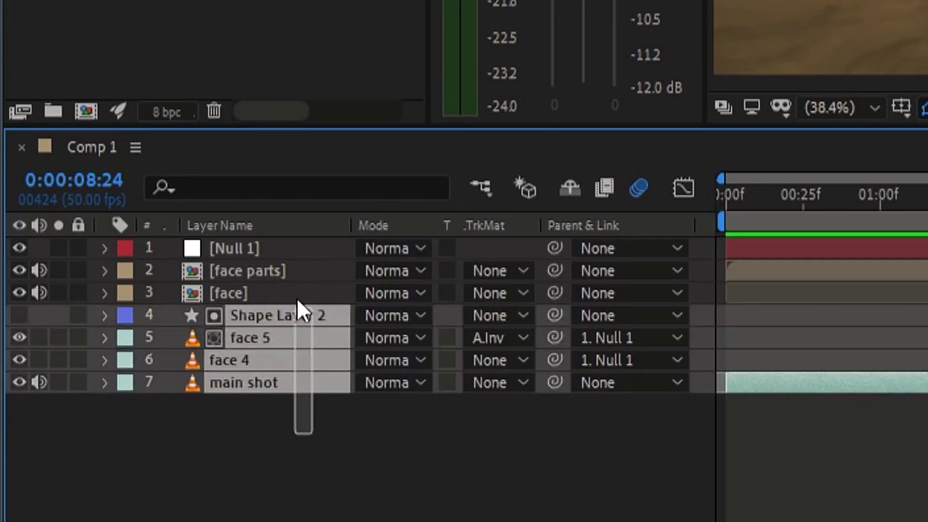
- Select every layer in the shot and pre-compose them into Pre-comp 1
{"action": "left_click_drag", "start_coordinate": [296, 299], "coordinate": [301, 246]}
{"action": "right_click", "coordinate": [321, 388]}
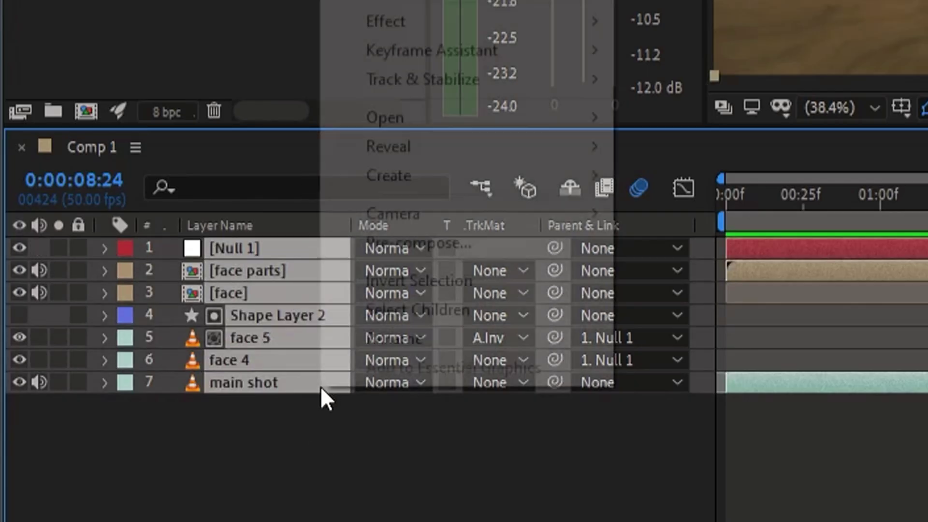
{"action": "left_click", "coordinate": [435, 244]}
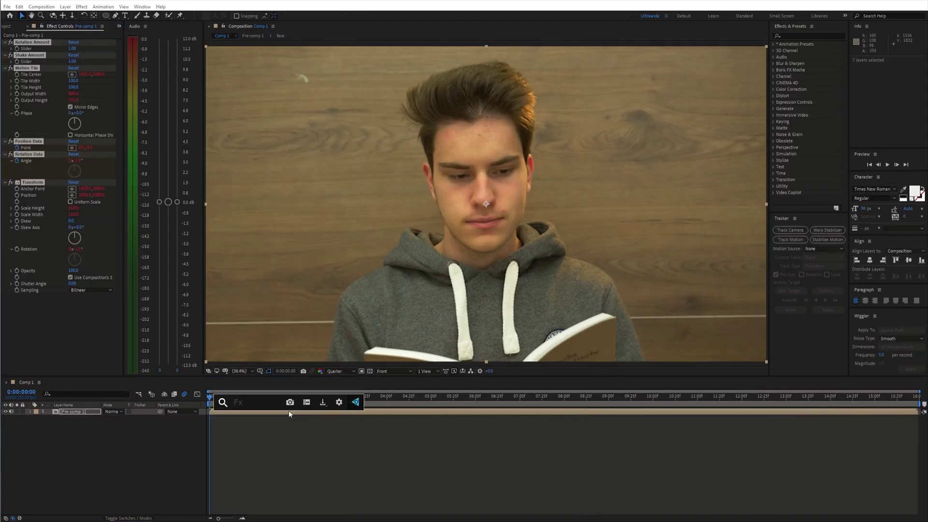